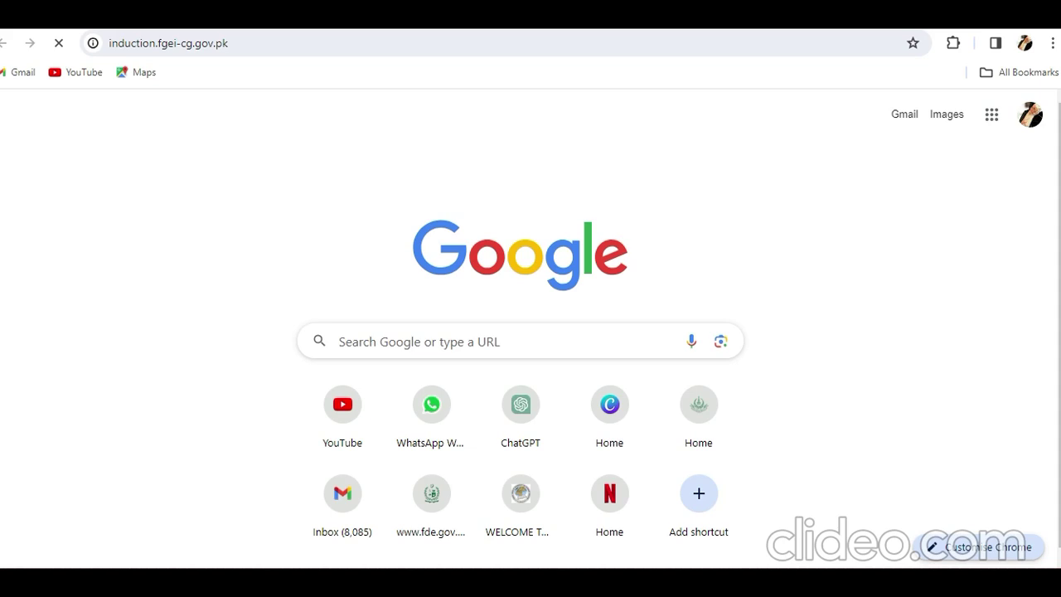
Load induction.fgei-cg.gov.pk in Chrome and go to the new-user sign-up page.
click(169, 43)
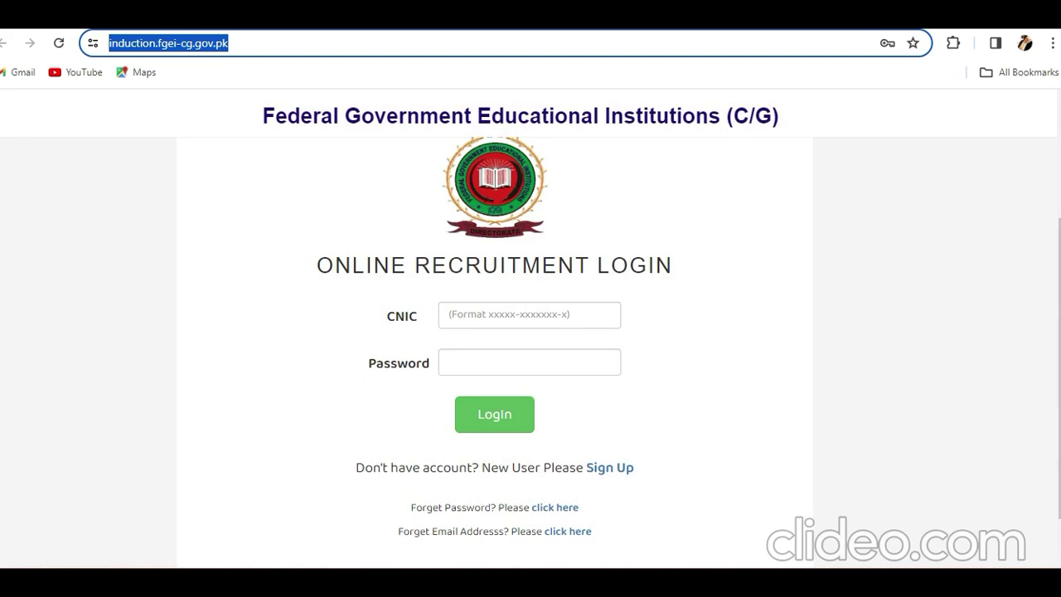
click(595, 467)
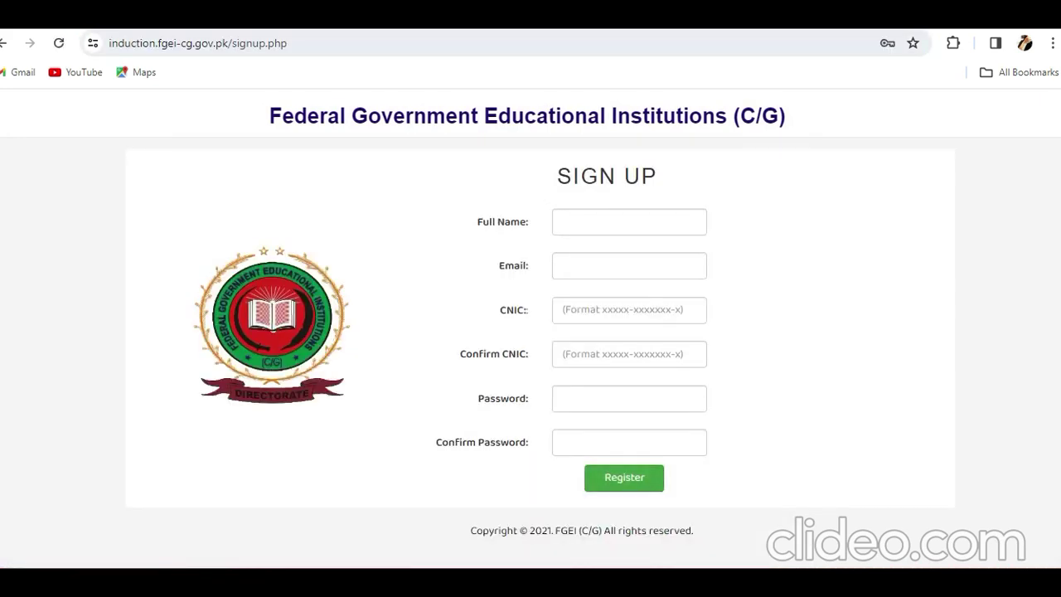
Fill in the applicant's full name, e-mail address, and CNIC plus its confirmation from saved suggestions.
click(629, 221)
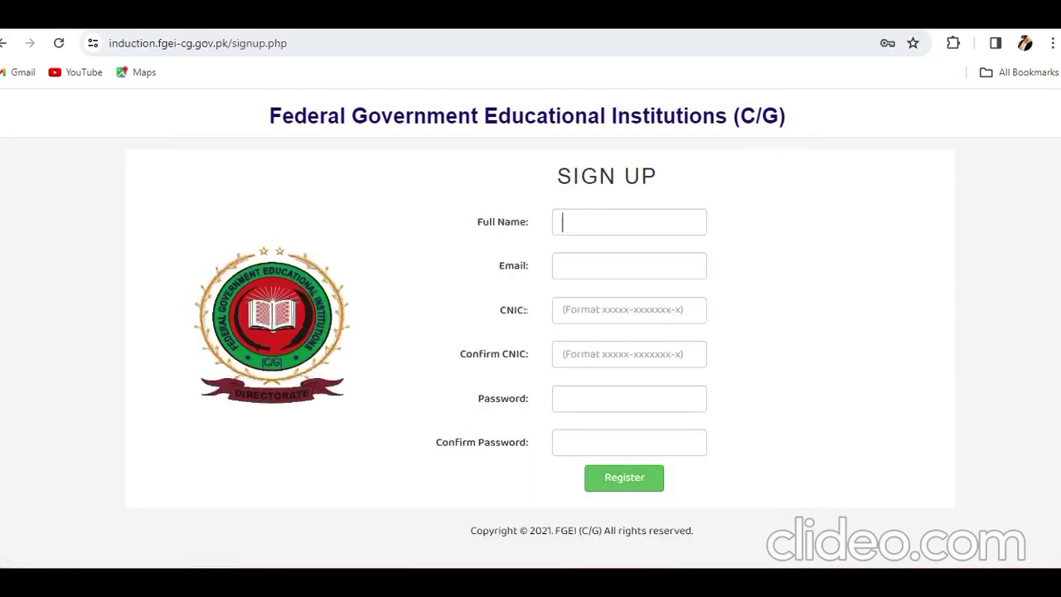
key(Return)
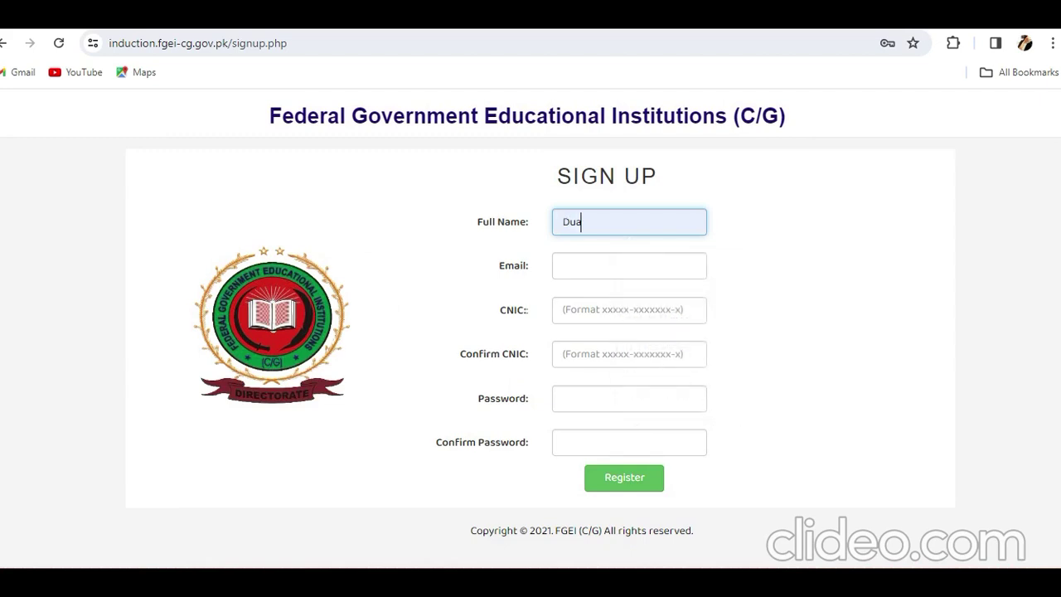
click(629, 265)
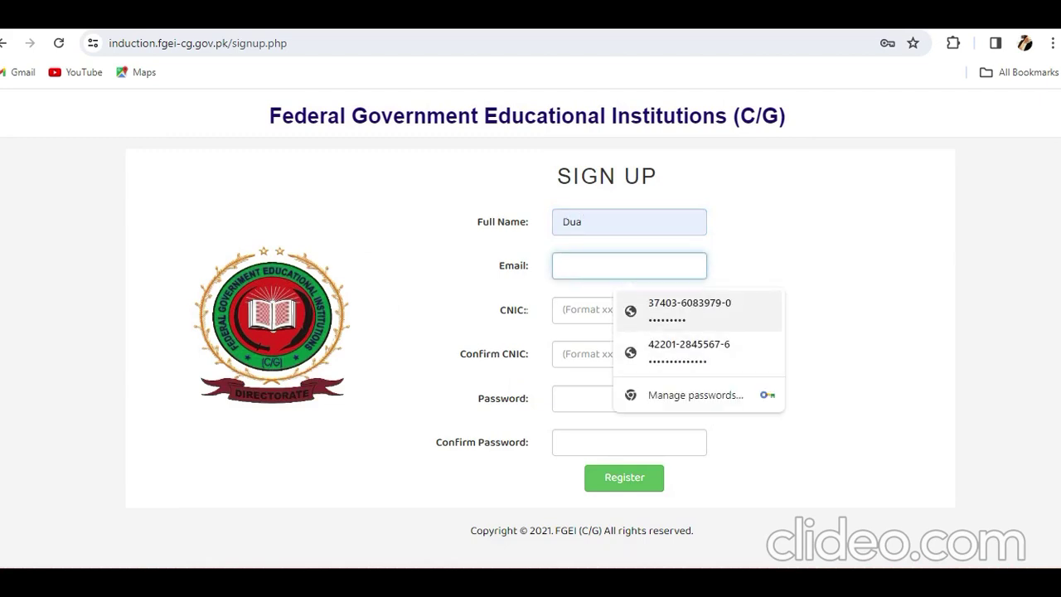
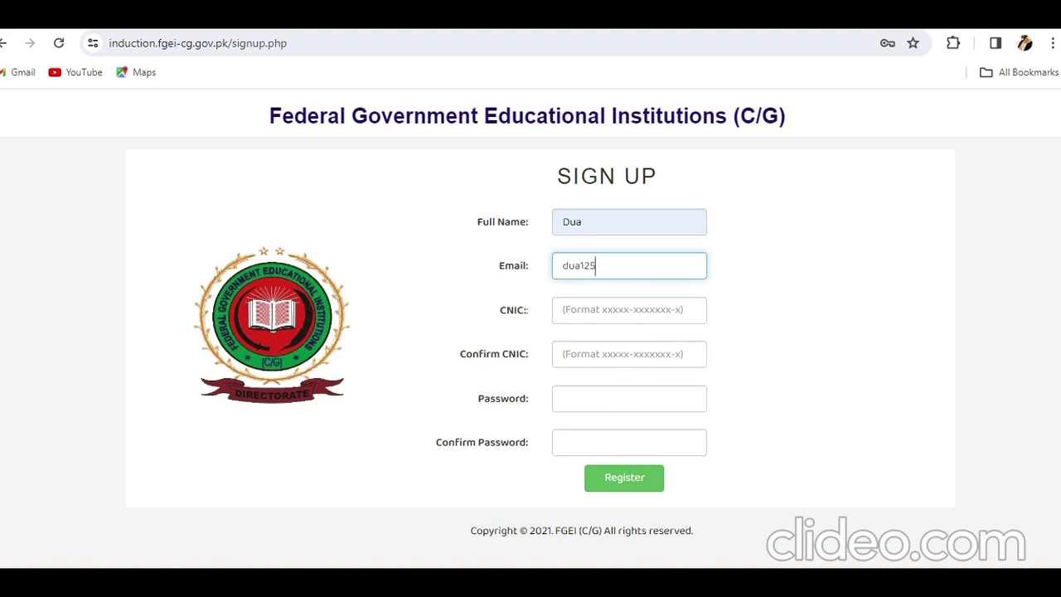
key(Tab)
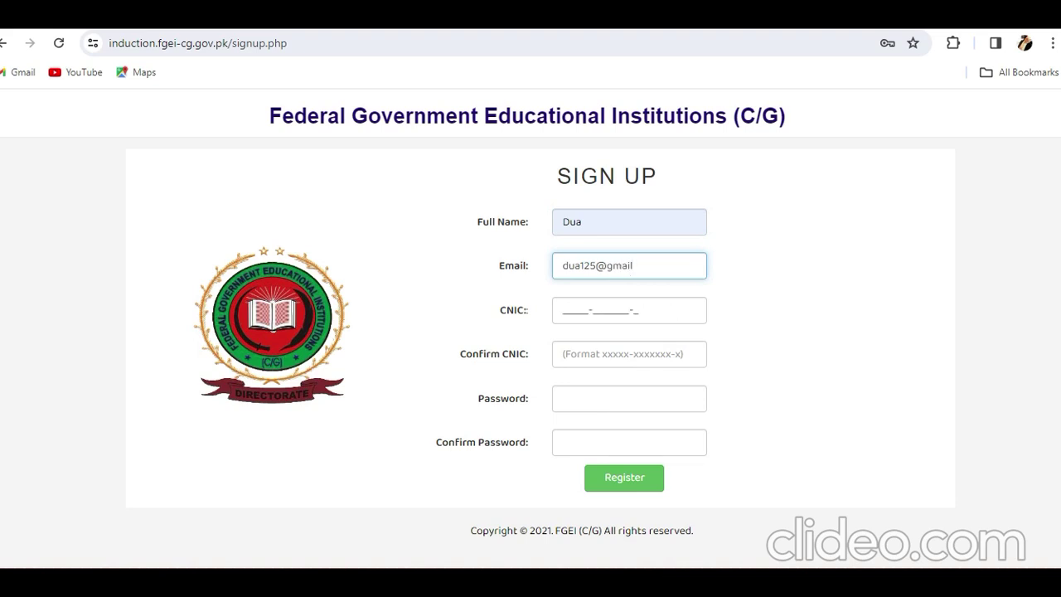
key(Down)
key(Down)
key(Down)
key(Return)
key(Tab)
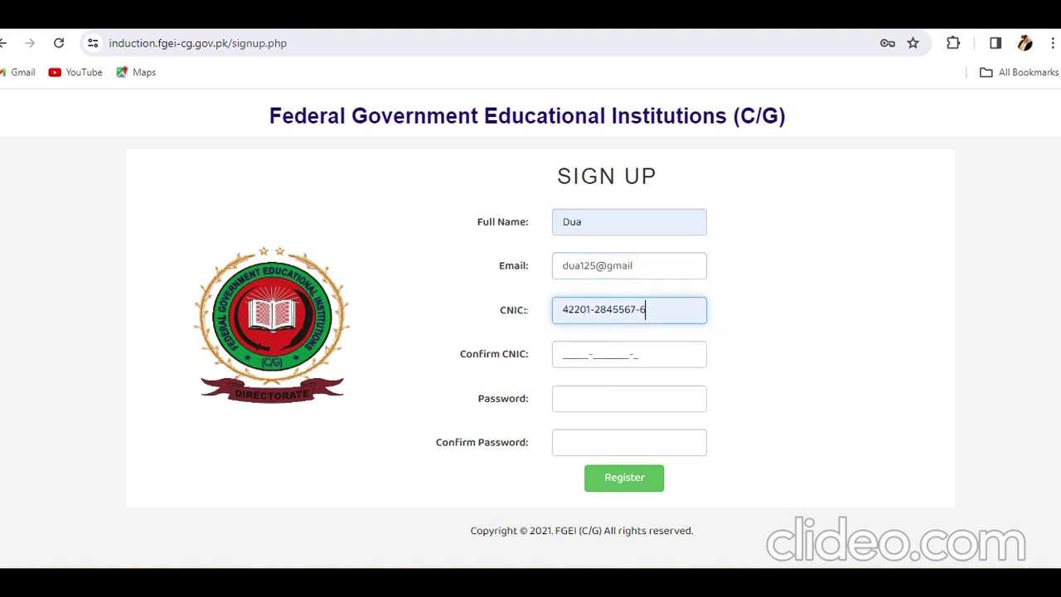
key(Down)
key(Down)
key(Down)
key(Return)
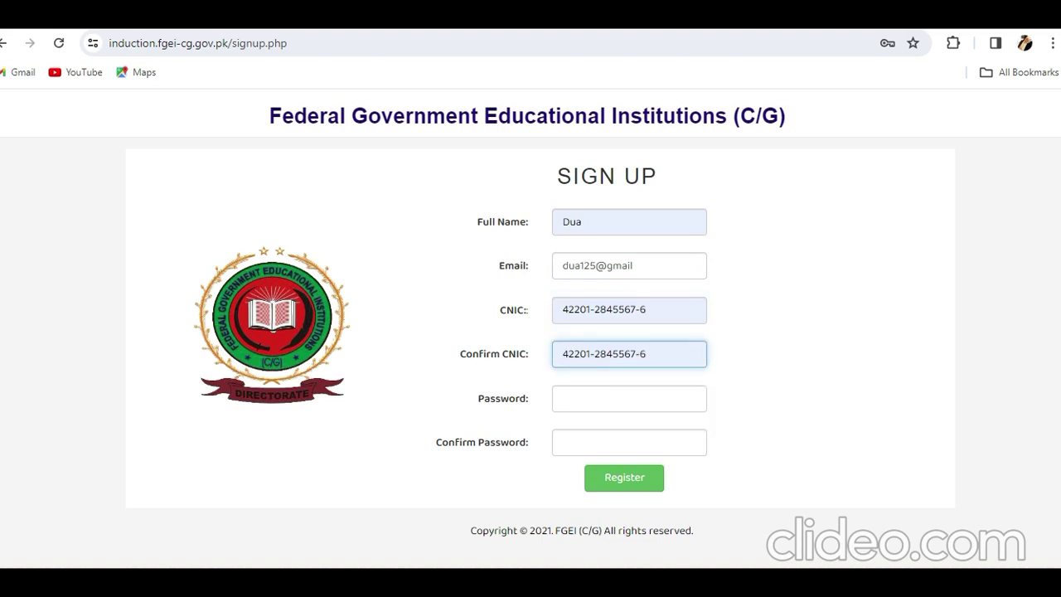
Enter the account password and its confirmation, then submit the sign-up form.
key(Tab)
text(123456)
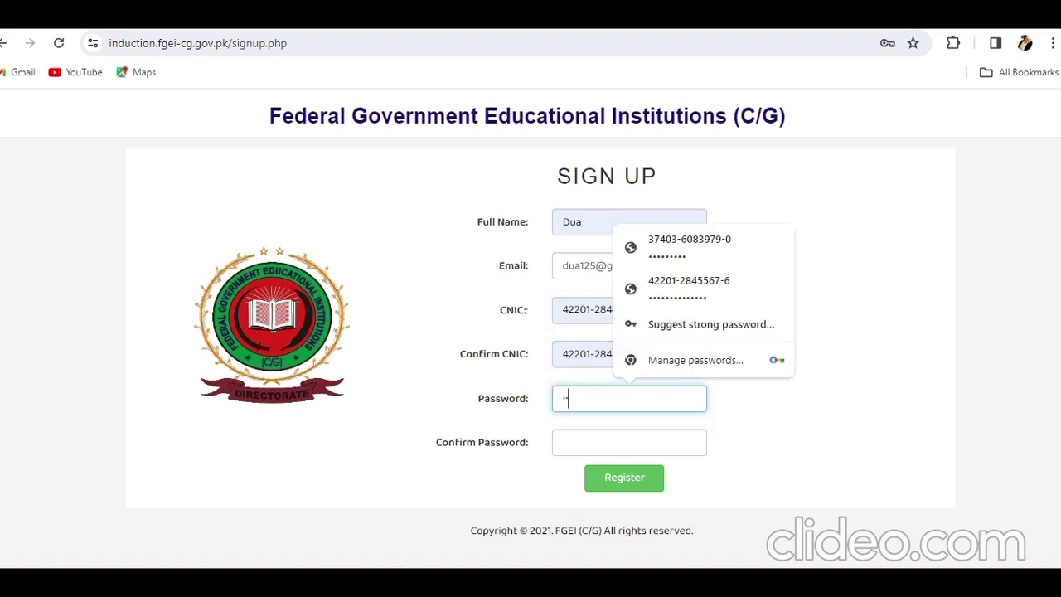
text(78)
key(Tab)
text(1234)
key(Tab)
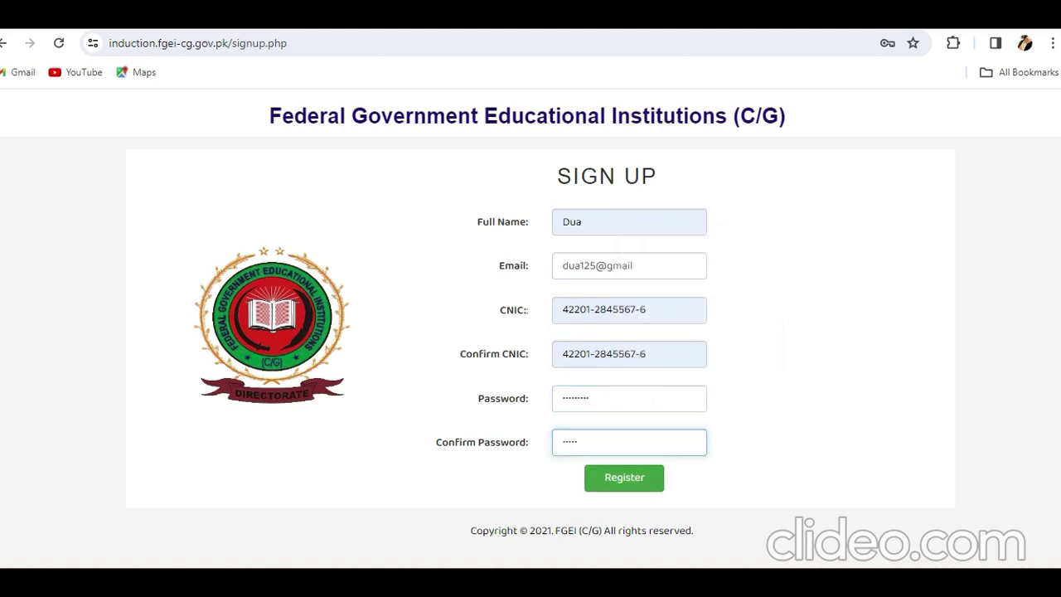
key(Return)
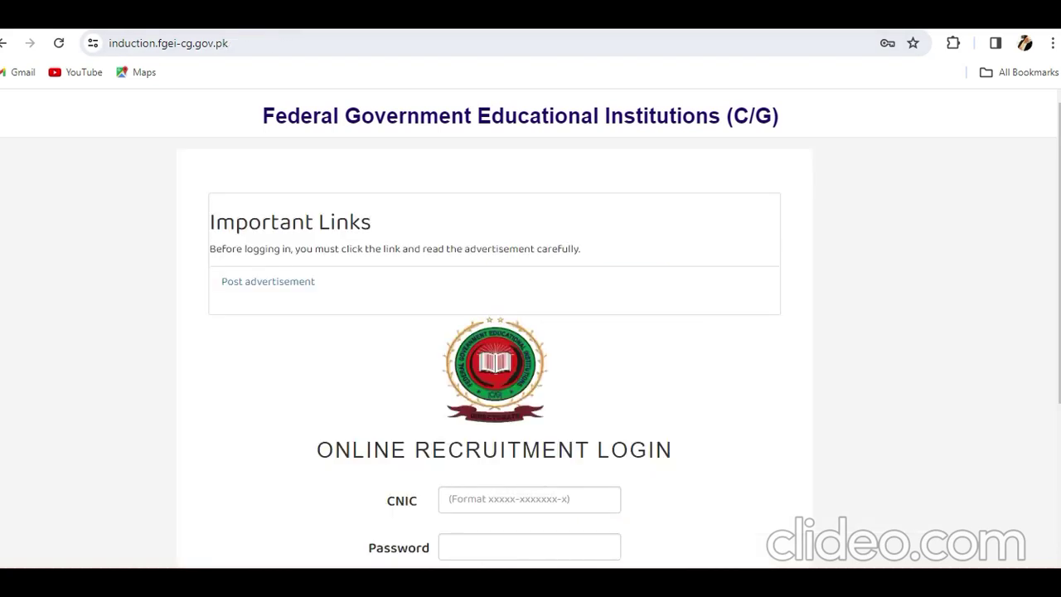
Log in using the saved CNIC credential and the Windows PIN.
scroll(469, 262, down, 3)
click(469, 262)
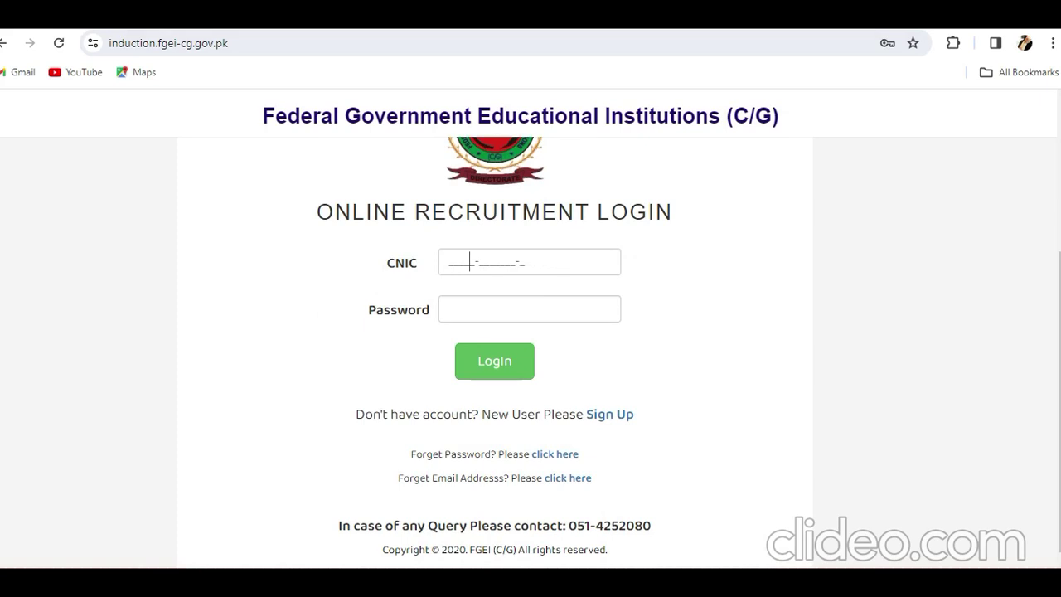
click(469, 262)
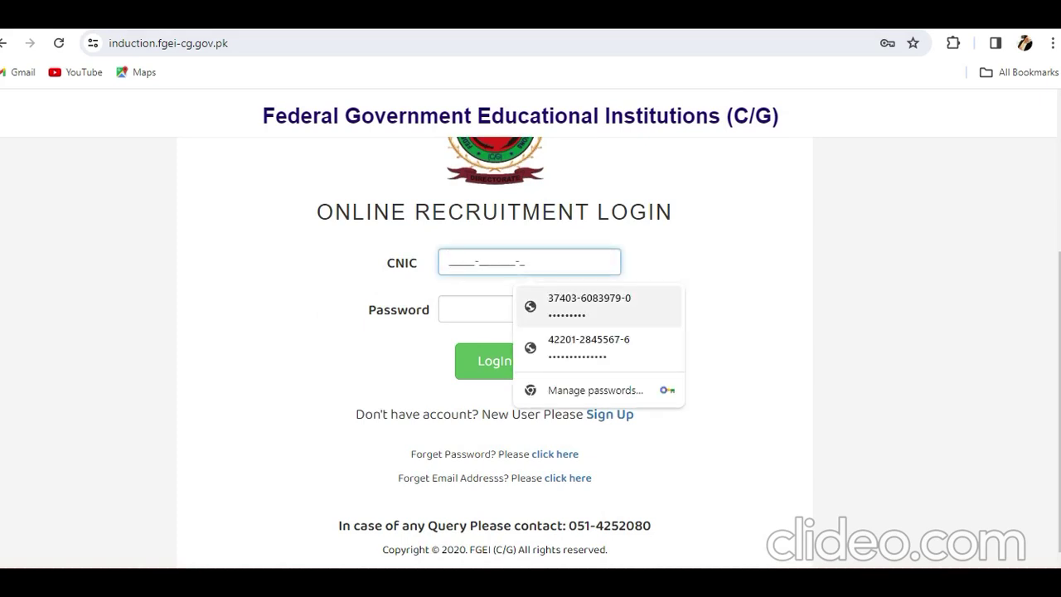
key(Return)
text(••)
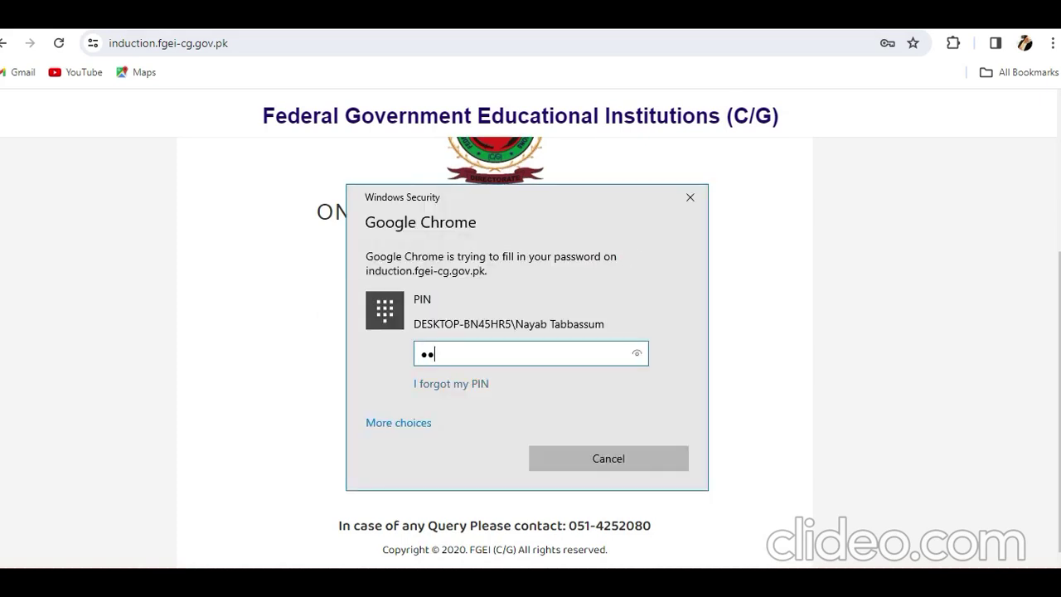
text(••)
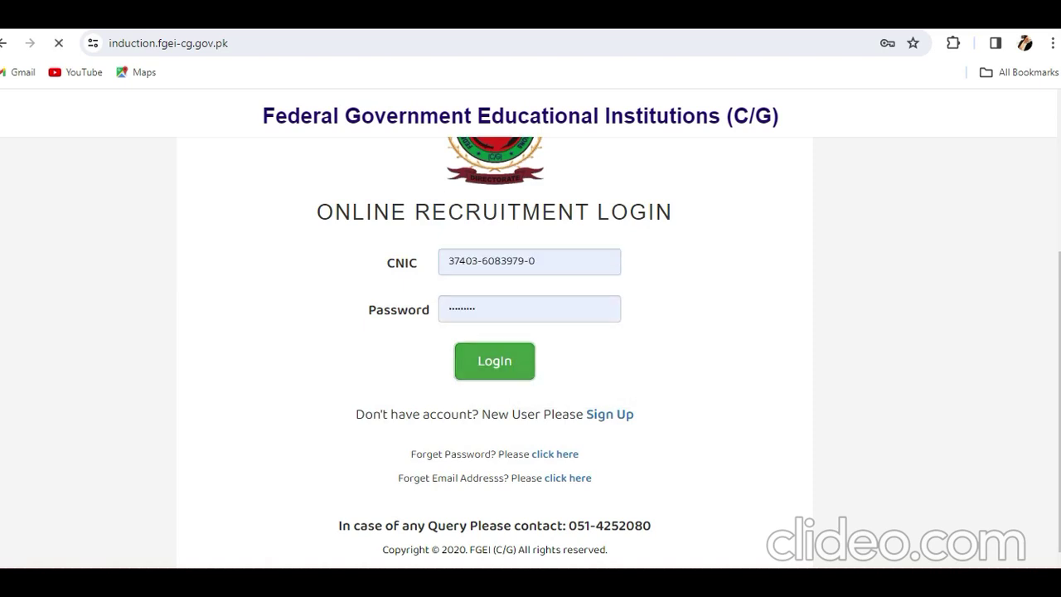
key(Return)
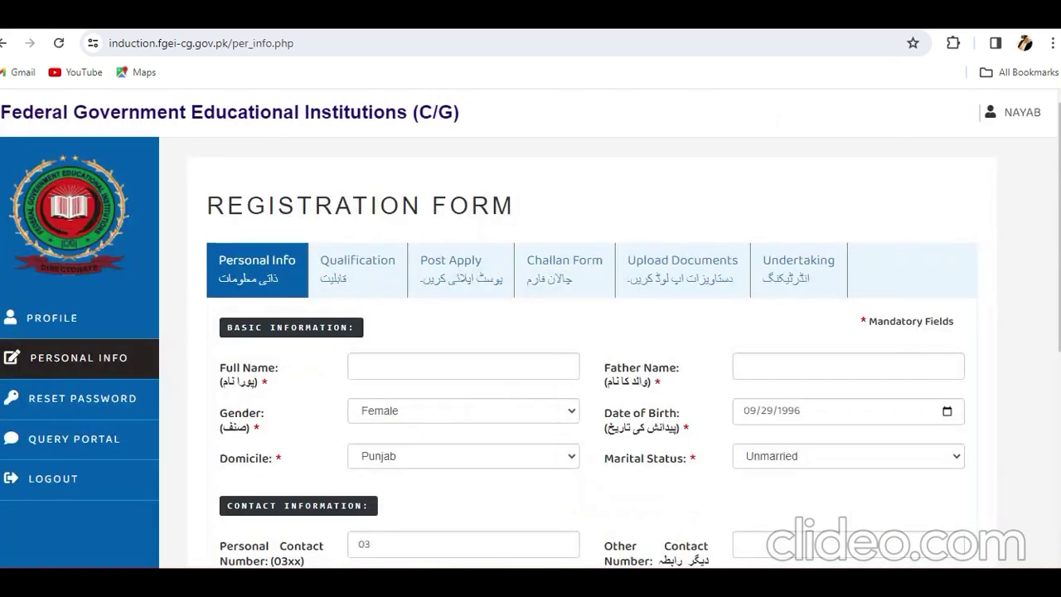
Autofill the applicant's name and father's name on the Personal Info form.
scroll(592, 352, down, 2)
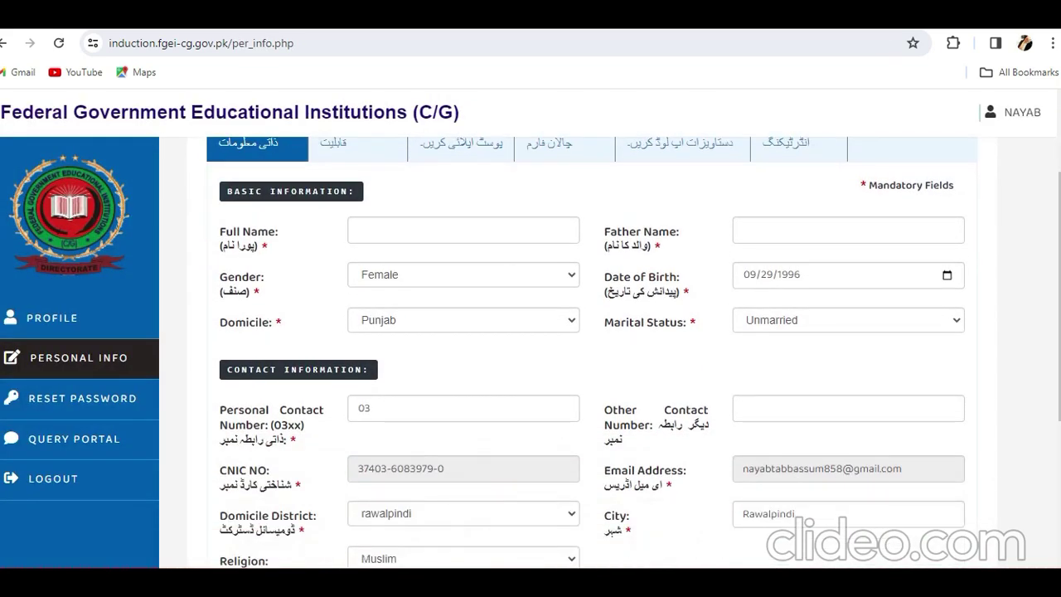
scroll(591, 353, up, 1)
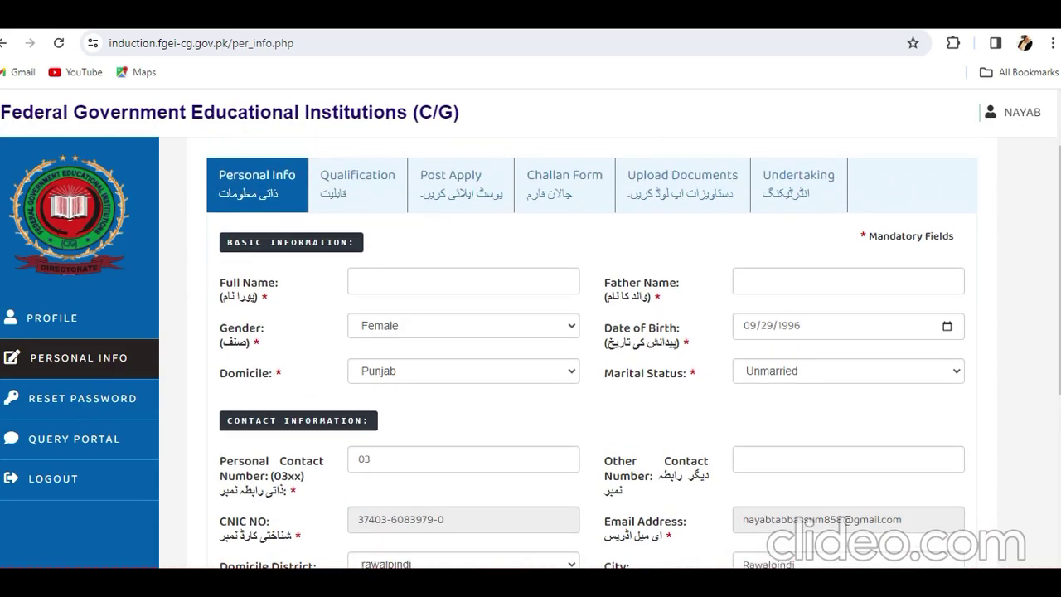
click(358, 281)
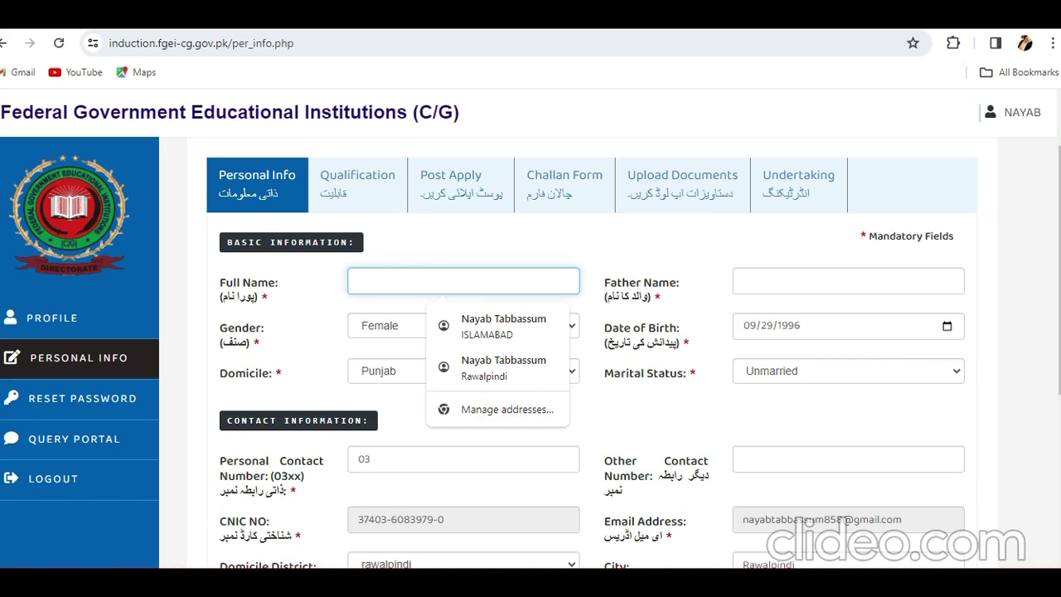
key(Down)
key(Return)
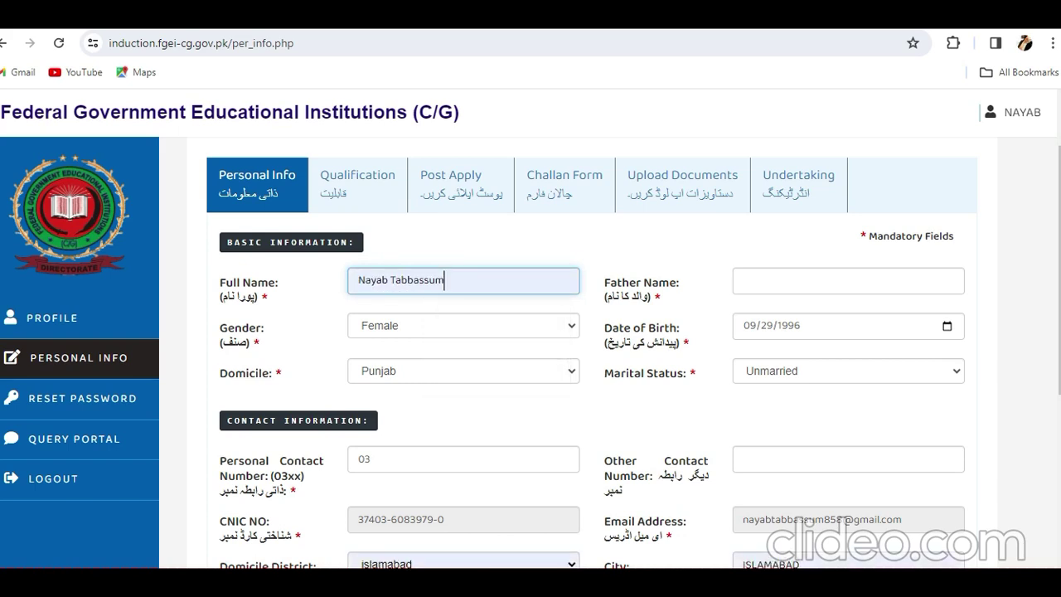
click(845, 281)
key(Down)
key(Return)
key(Tab)
key(Tab)
key(Tab)
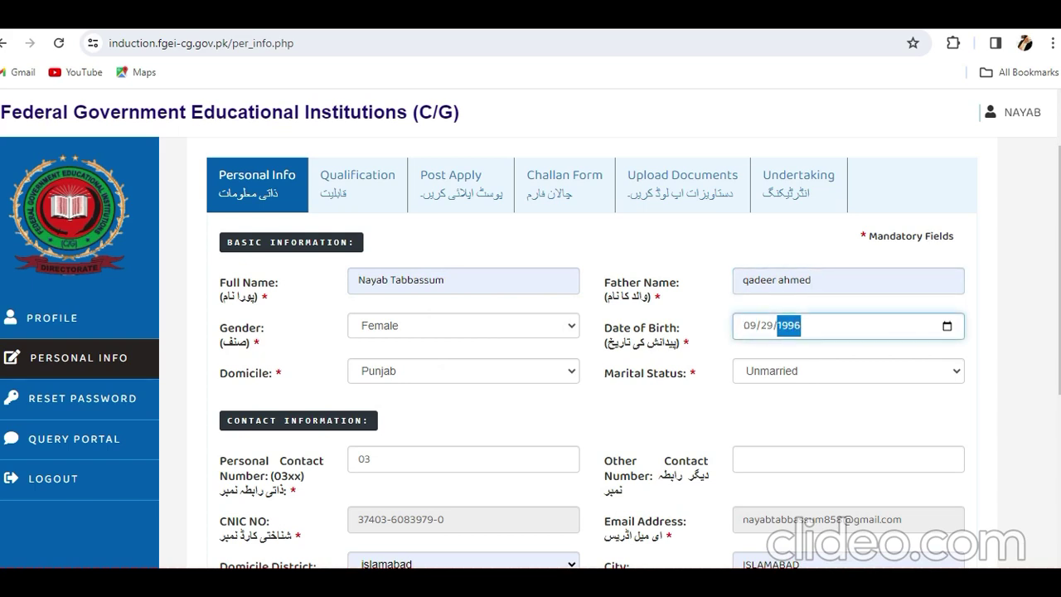
text(177)
key(BackSpace)
click(751, 325)
key(BackSpace)
click(773, 326)
key(BackSpace)
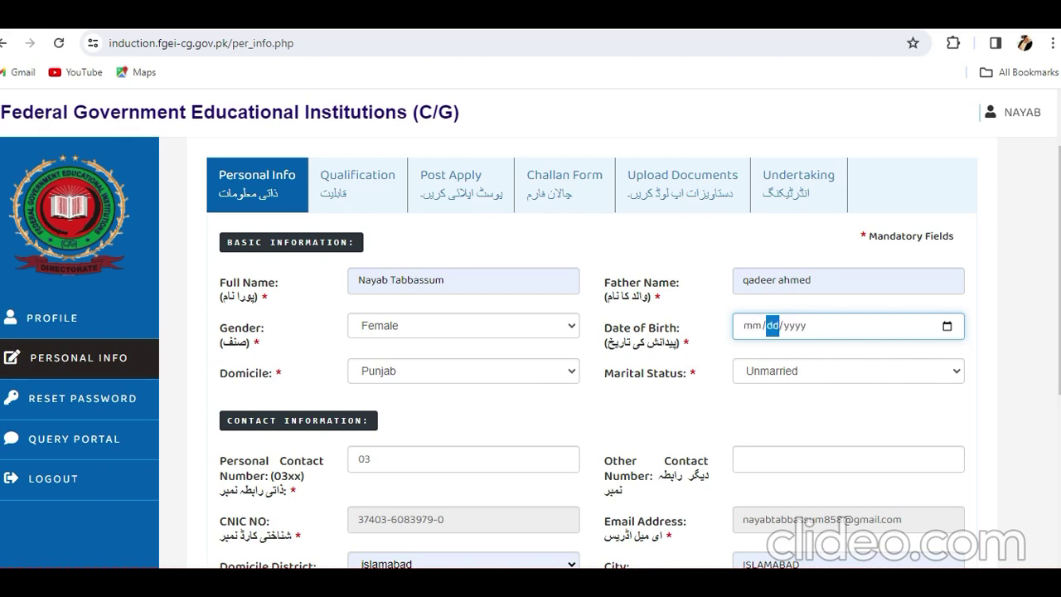
click(751, 325)
text(09)
click(749, 325)
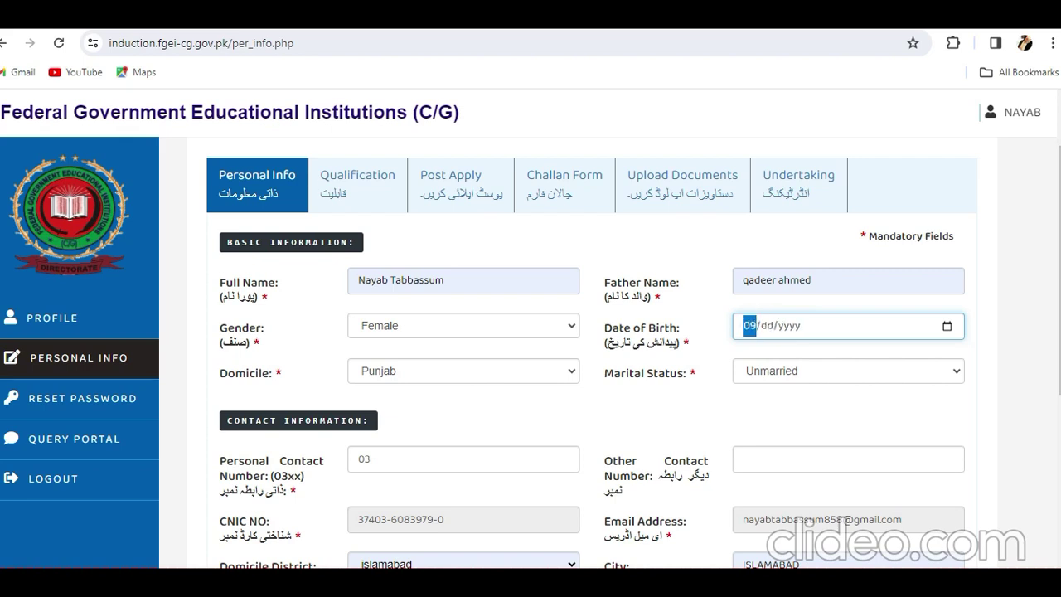
text(12/)
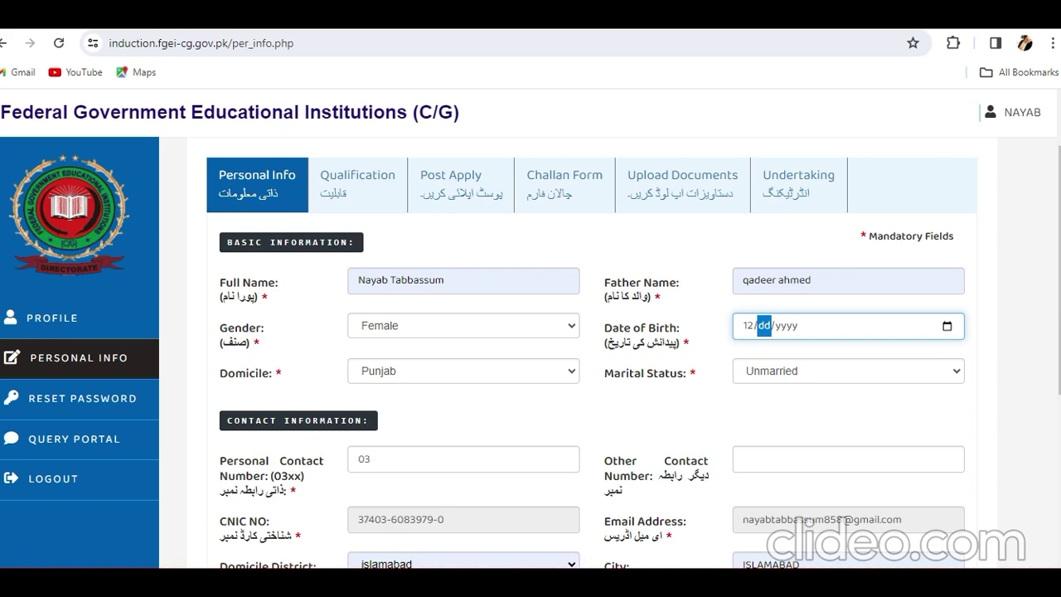
text(29/1997)
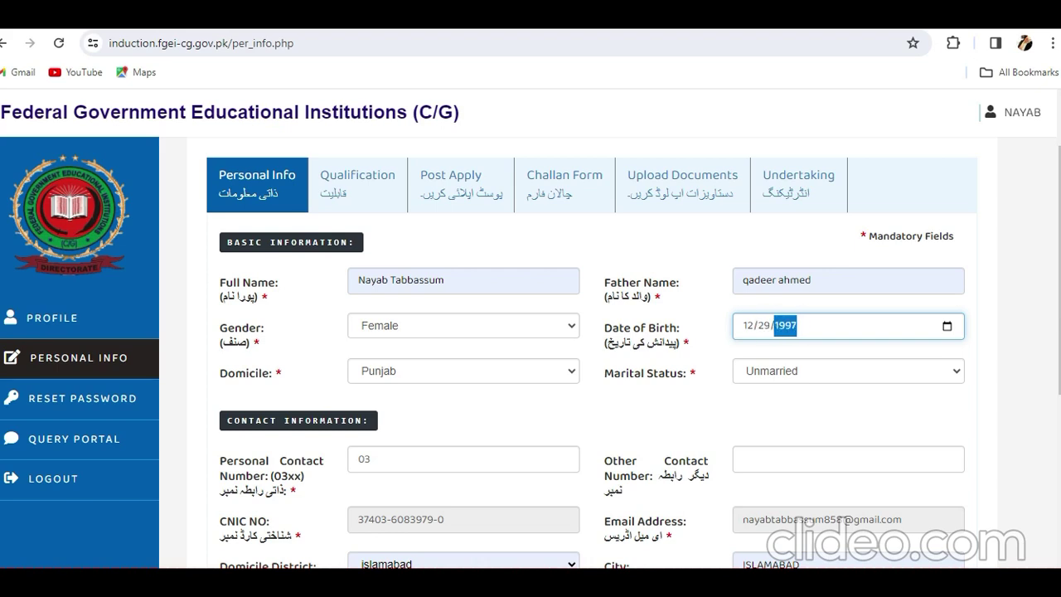
Dismiss the important instructions notice and save the Personal Info.
scroll(592, 351, down, 1)
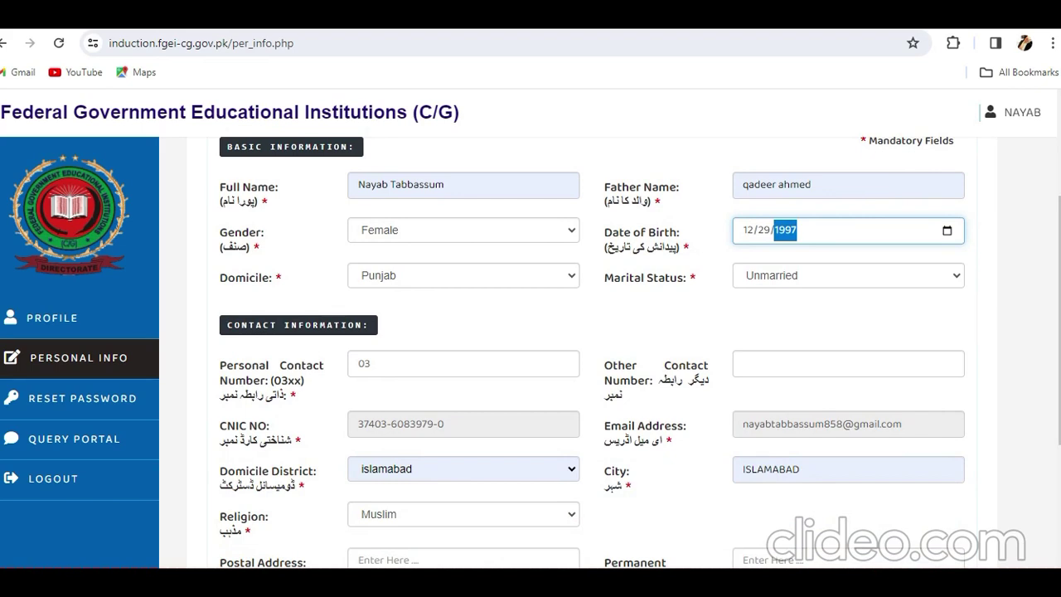
scroll(591, 352, down, 2)
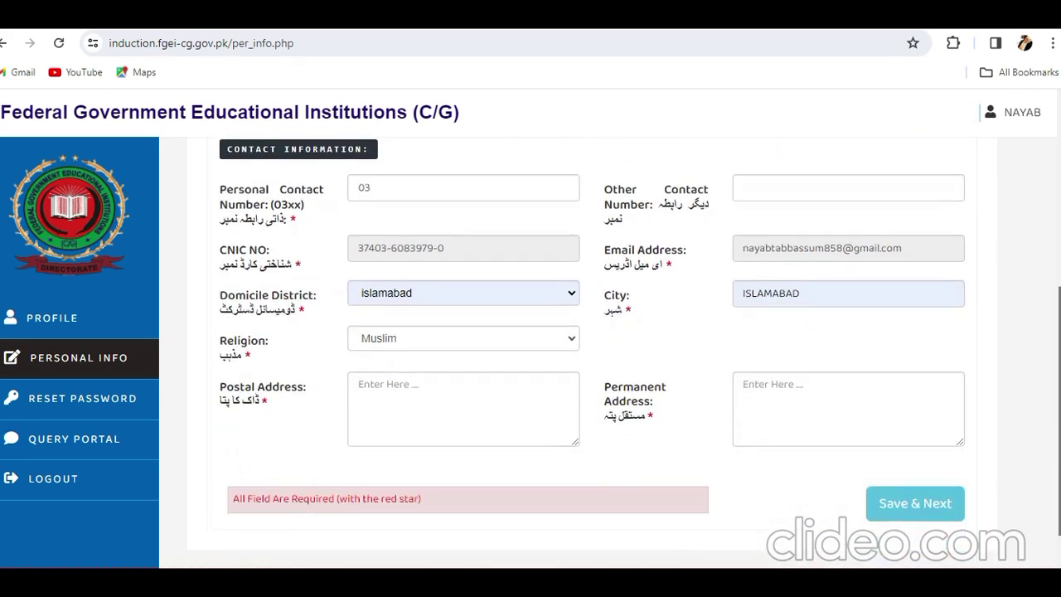
scroll(592, 352, up, 2)
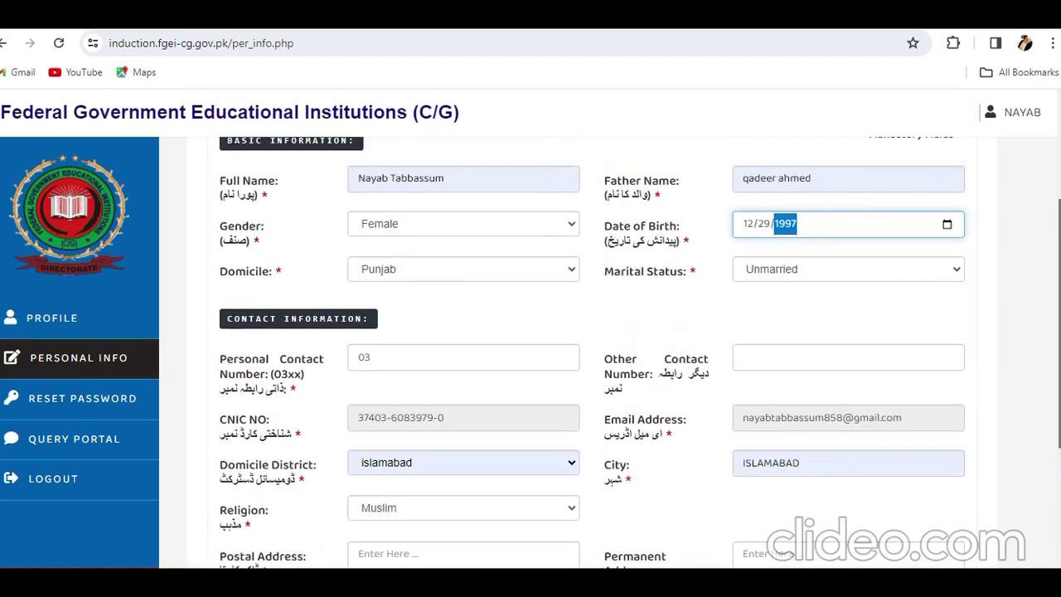
scroll(591, 351, up, 1)
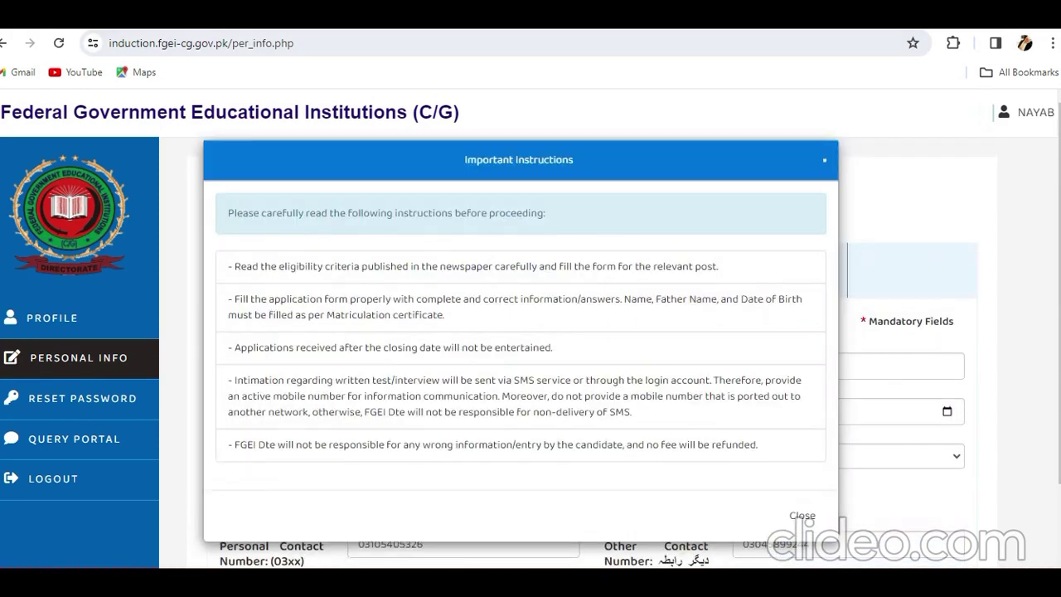
click(802, 514)
scroll(592, 351, down, 5)
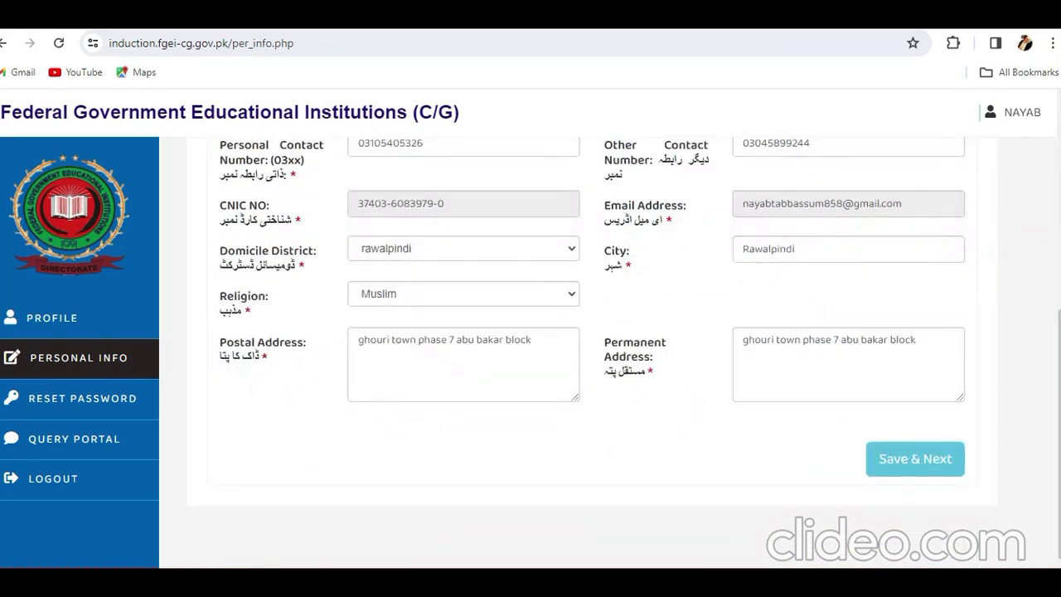
click(915, 458)
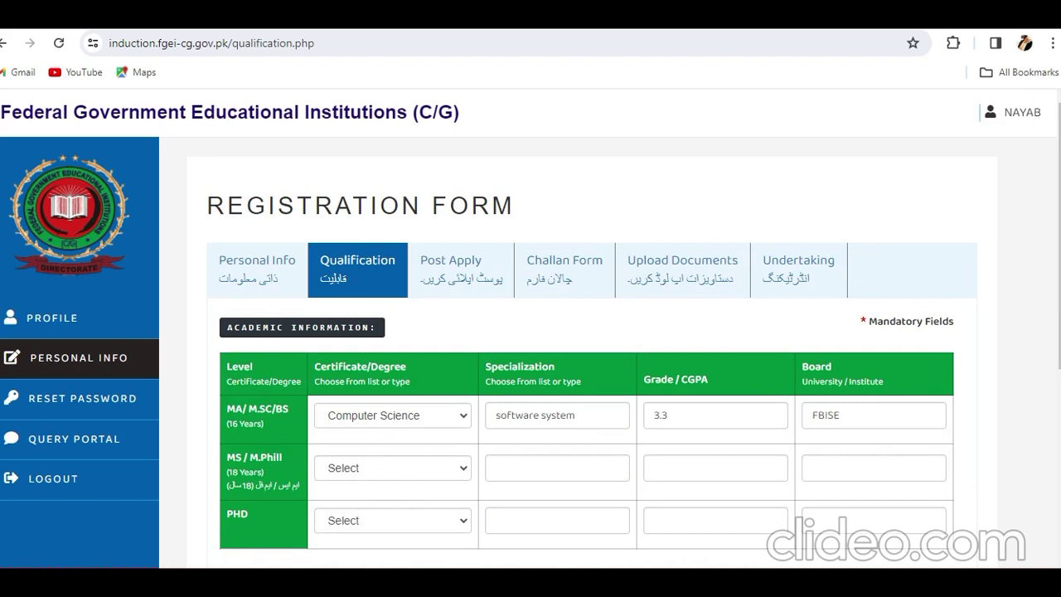
Scroll through the Academic and Professional Qualification tables to review the entries.
scroll(580, 348, down, 3)
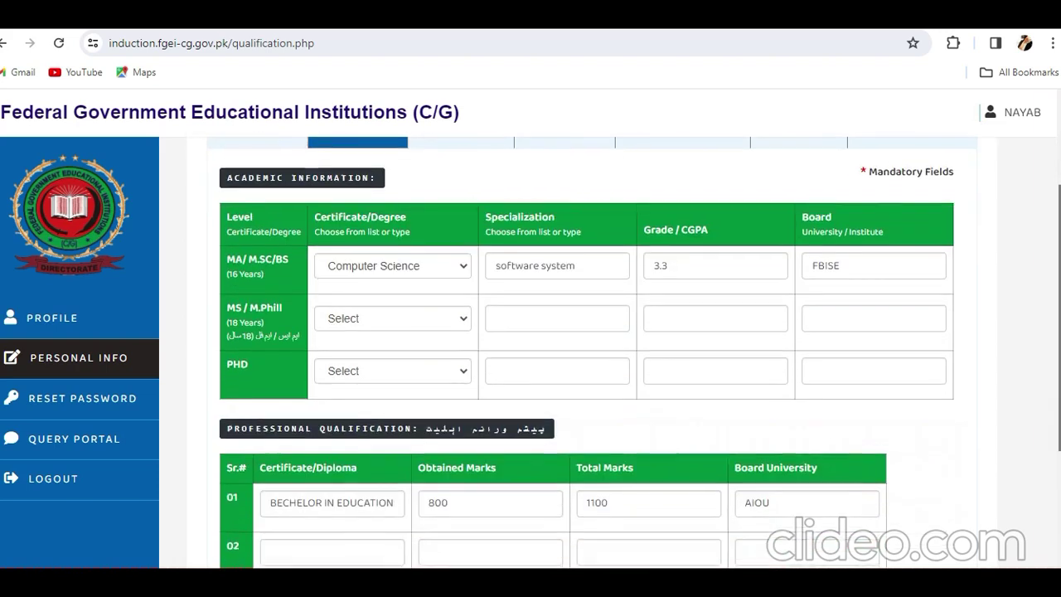
scroll(580, 348, down, 1)
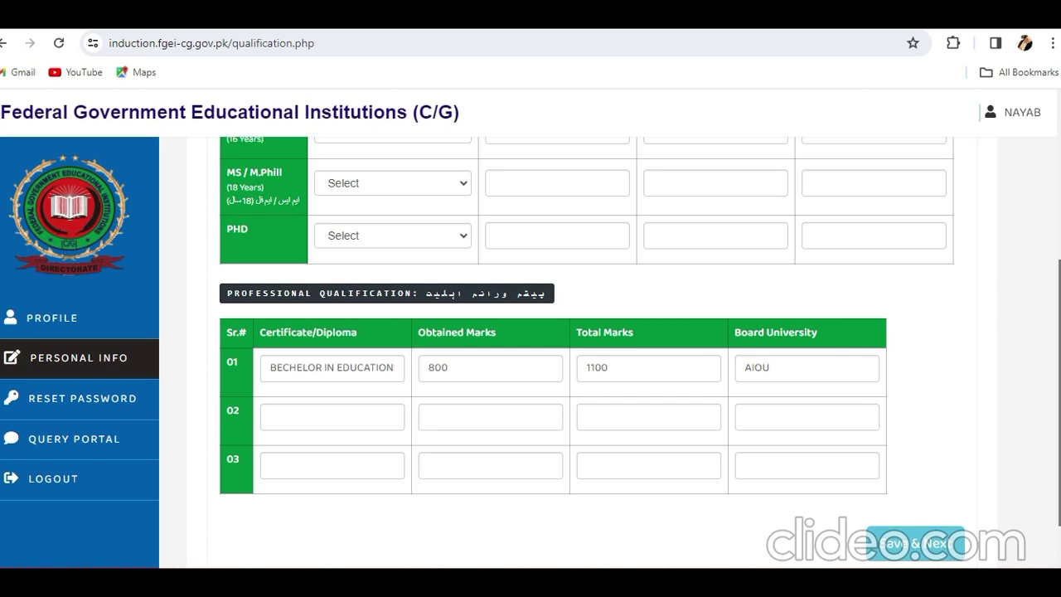
Save the qualifications and review the Post Apply page for Computer Science (Female).
click(914, 543)
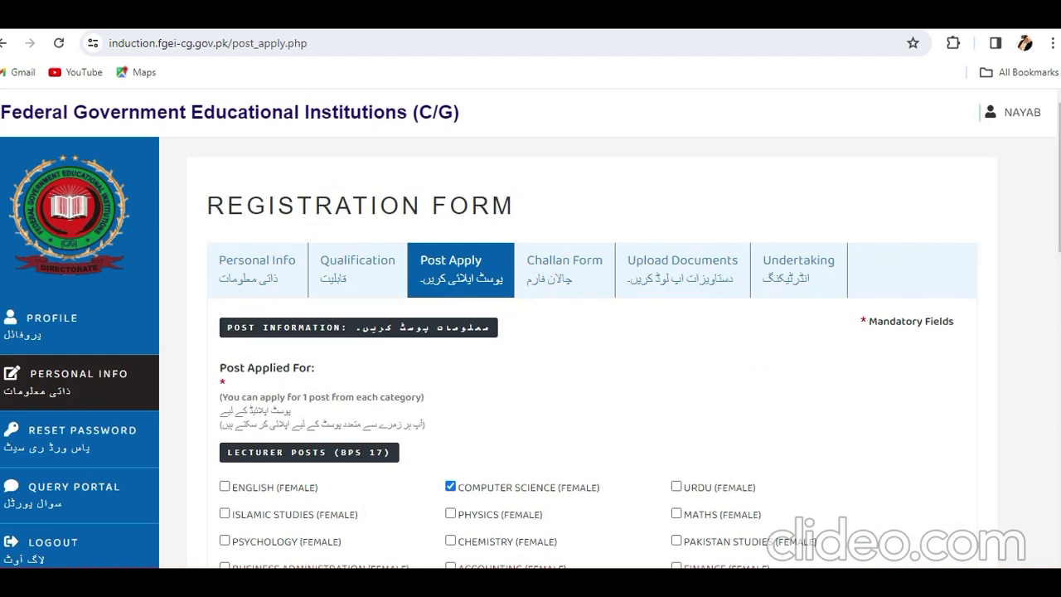
scroll(580, 348, down, 3)
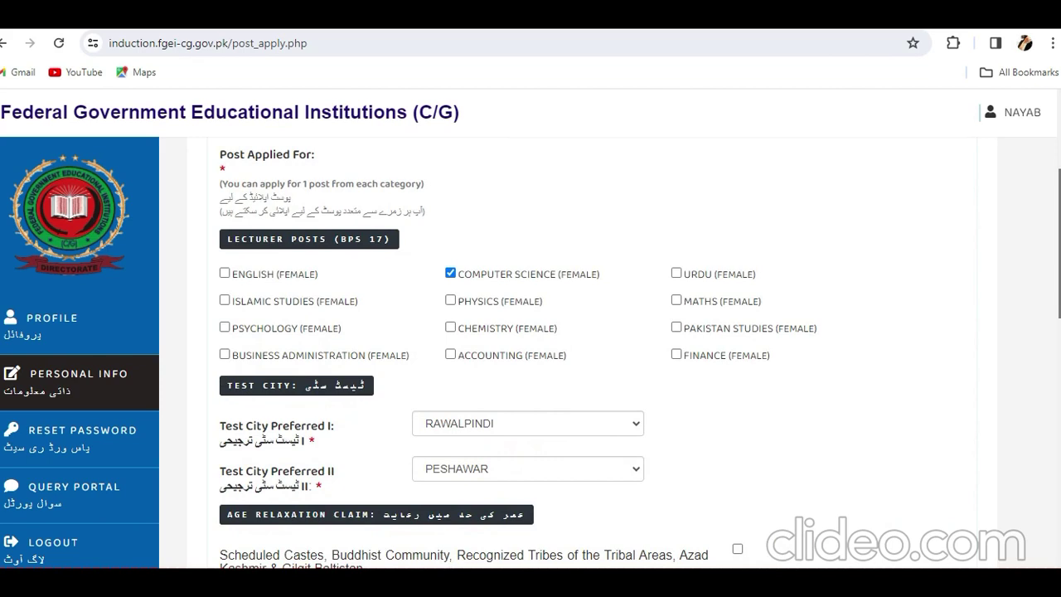
scroll(580, 348, down, 1)
scroll(580, 348, up, 1)
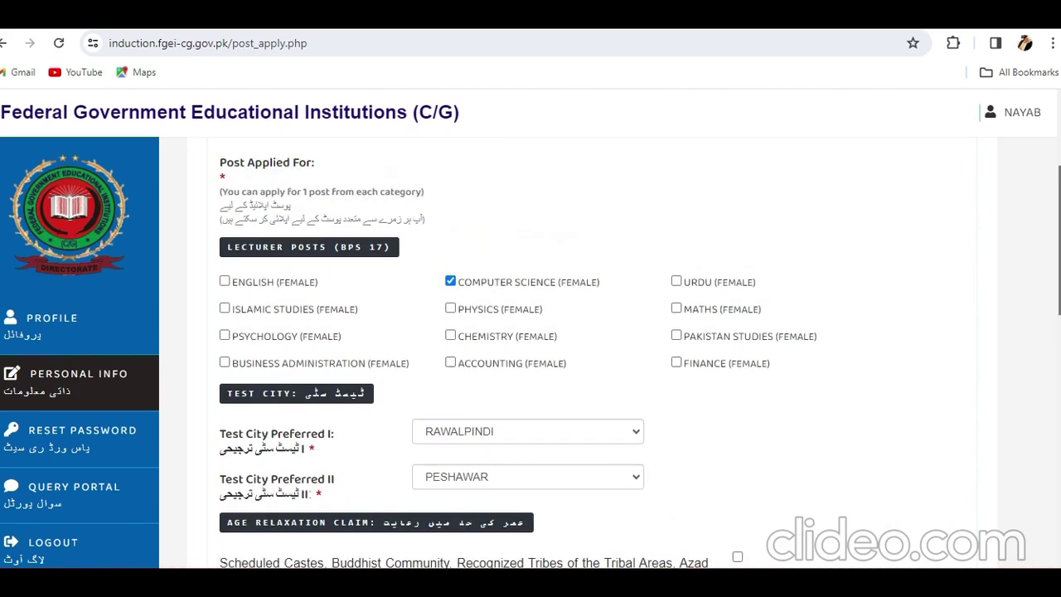
scroll(580, 348, down, 1)
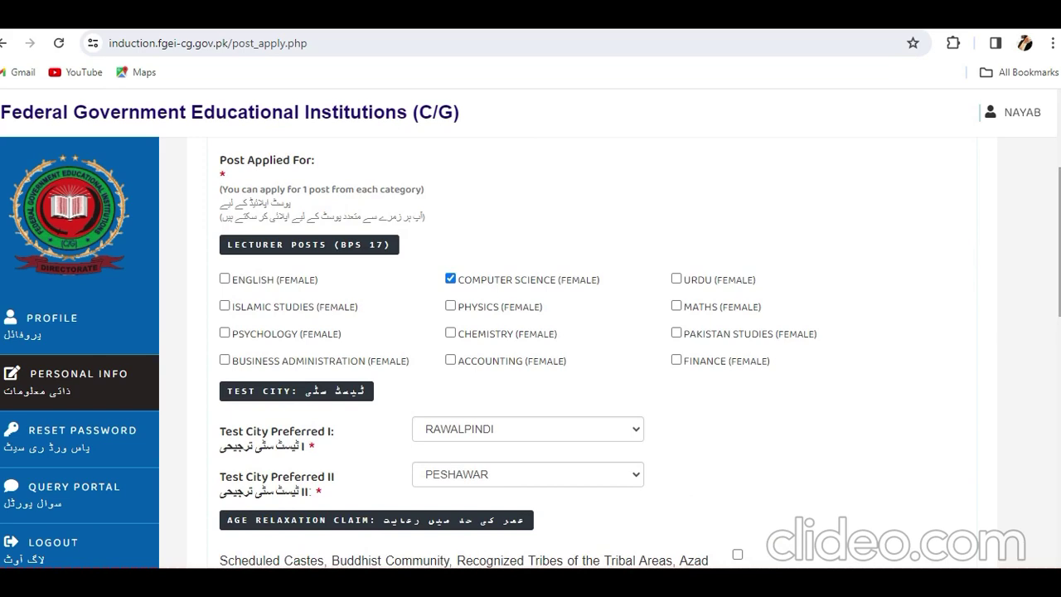
scroll(580, 348, down, 2)
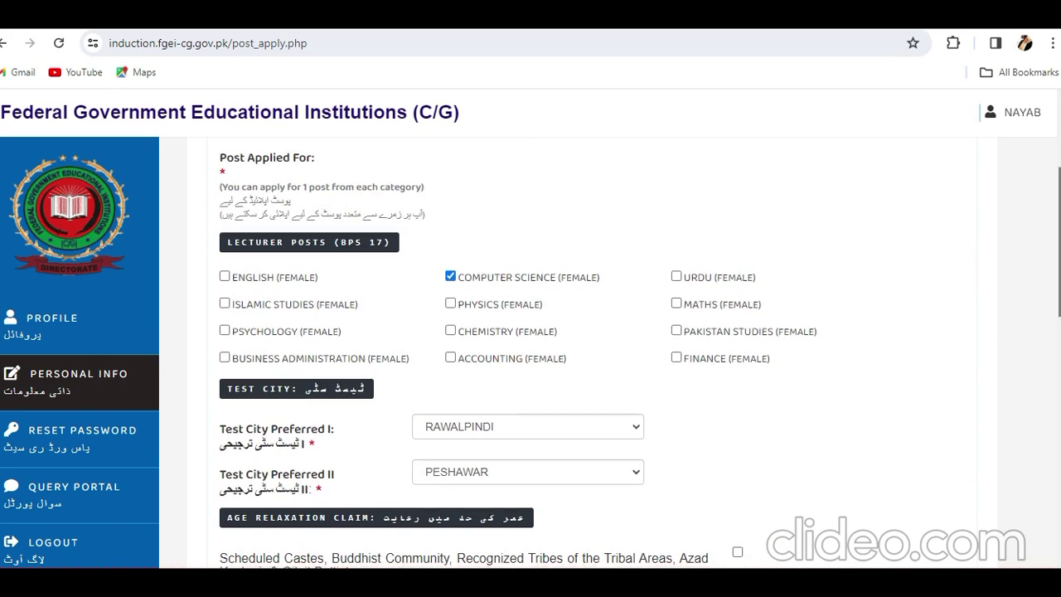
scroll(580, 348, down, 1)
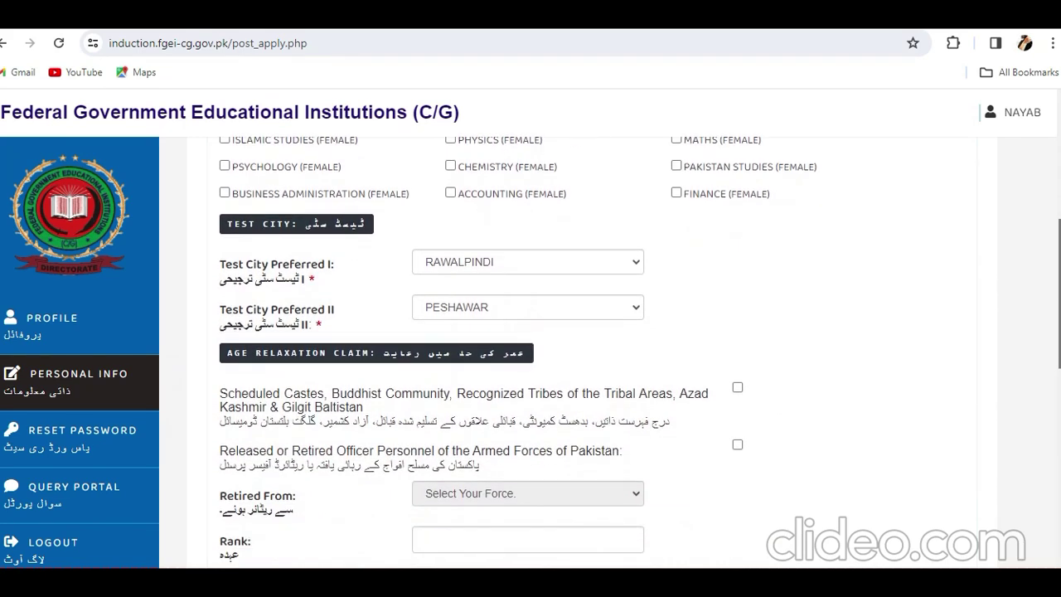
Confirm the preferred test cities: Rawalpindi first and Peshawar second.
click(527, 261)
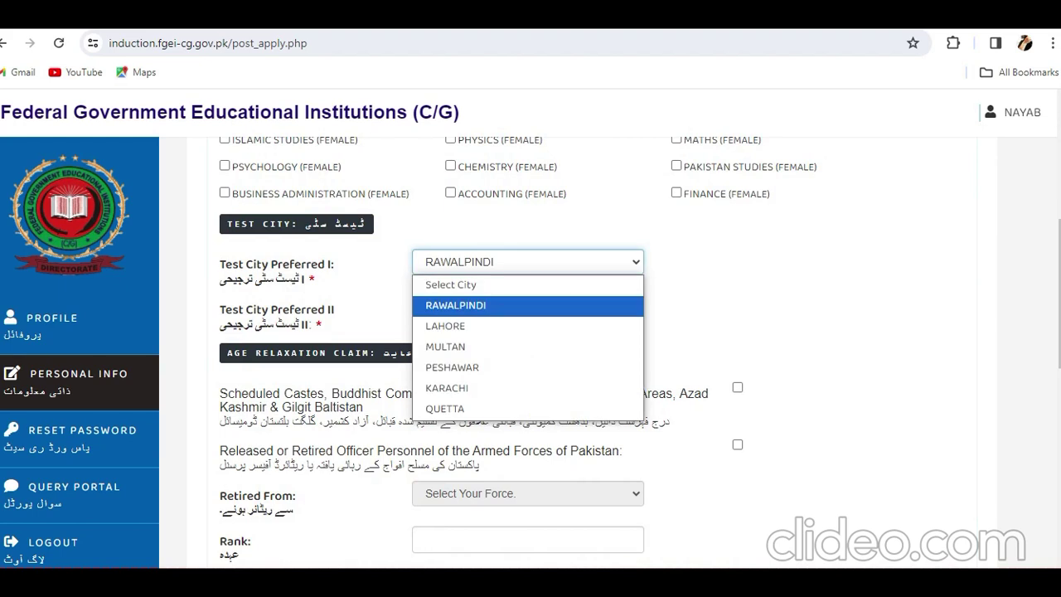
scroll(580, 348, down, 1)
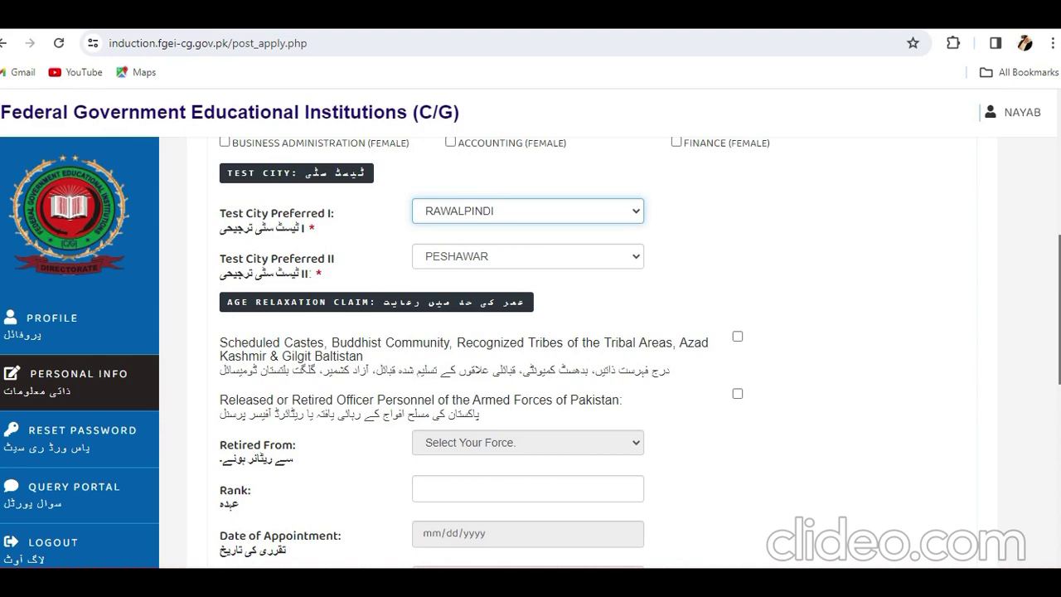
scroll(580, 348, down, 3)
scroll(580, 348, up, 2)
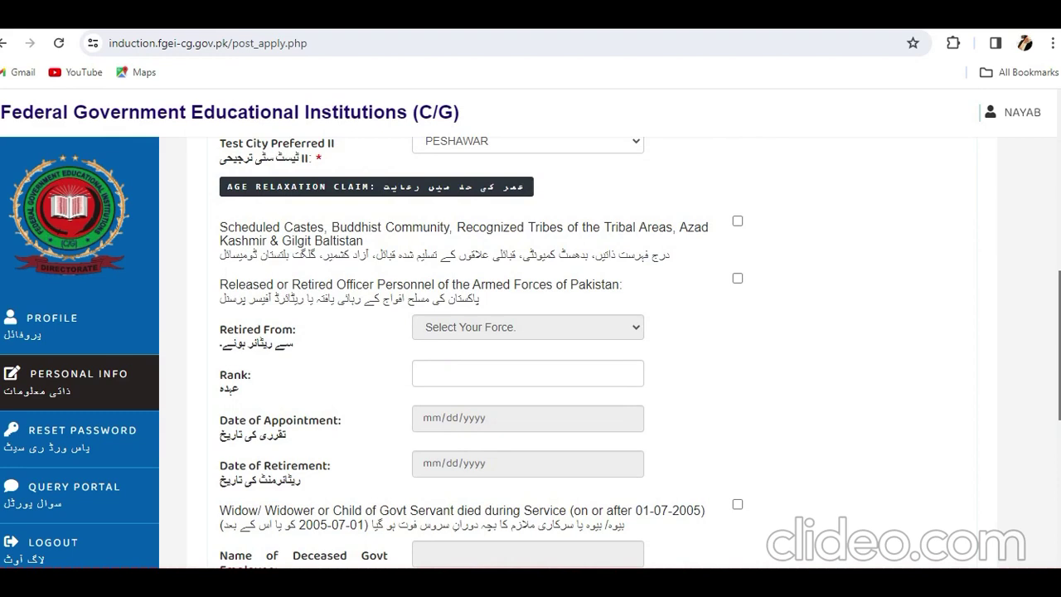
scroll(580, 348, down, 6)
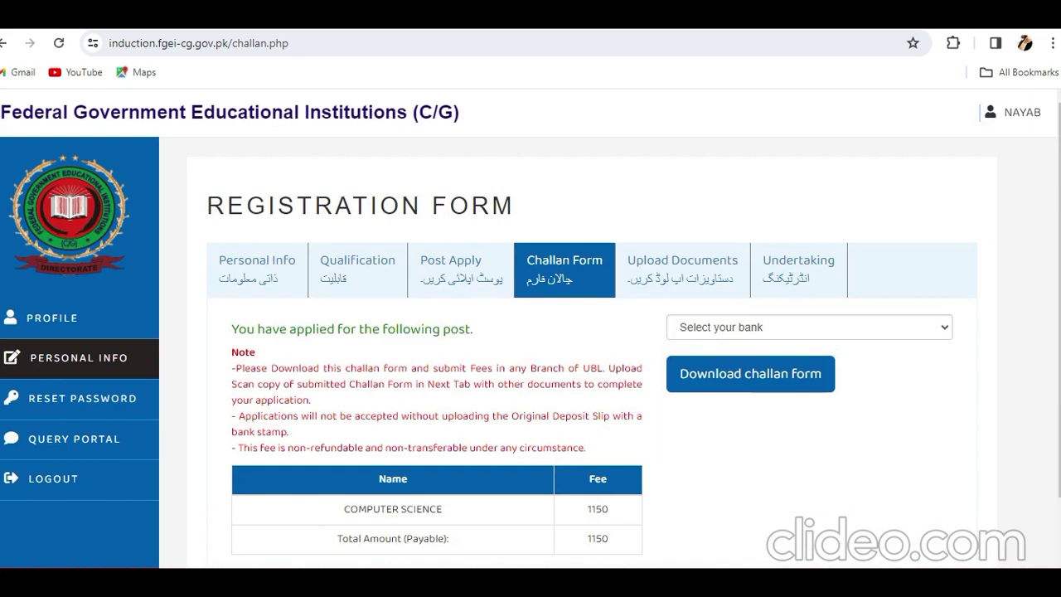
Choose UNITED BANK LIMITED (UBL) for the 1150 challan, then move to Upload Documents.
click(809, 326)
click(796, 371)
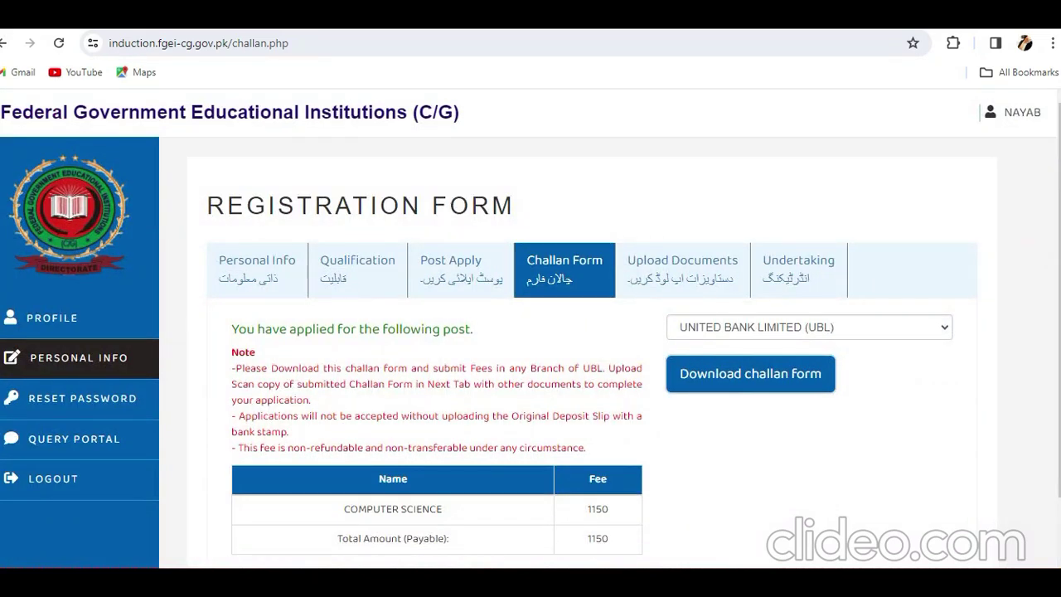
scroll(580, 348, down, 1)
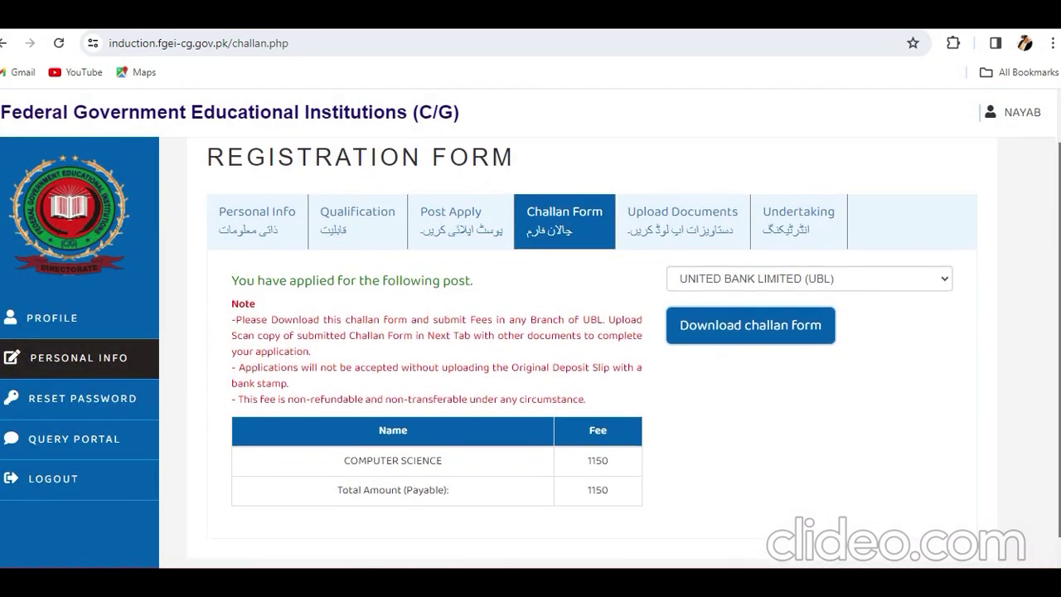
scroll(580, 348, up, 1)
click(682, 251)
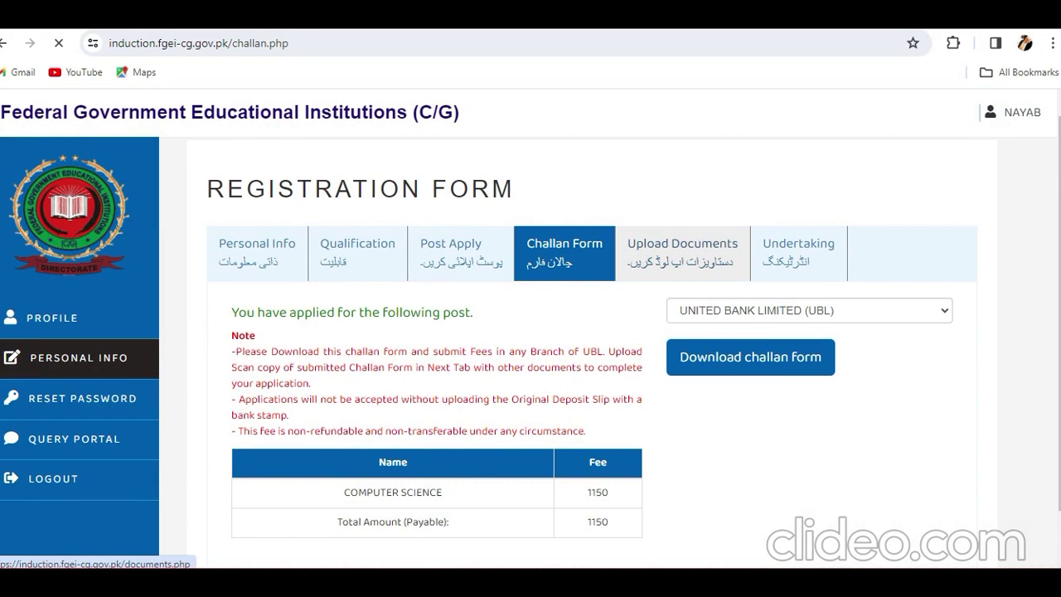
Go from Upload Documents to the Undertaking step and scroll to the terms agreement.
scroll(580, 348, down, 1)
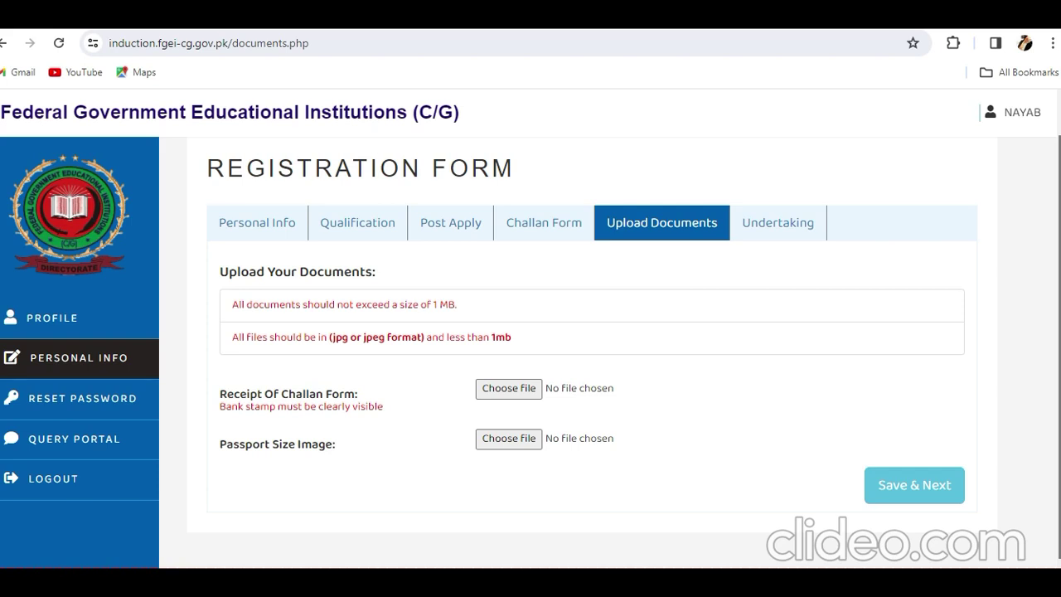
click(778, 222)
scroll(592, 331, down, 2)
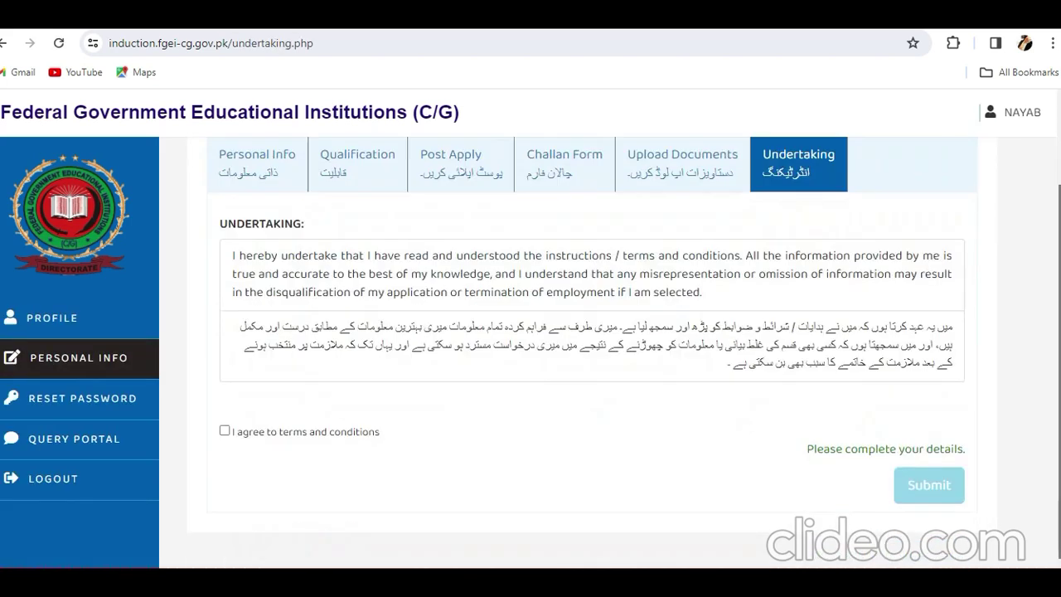